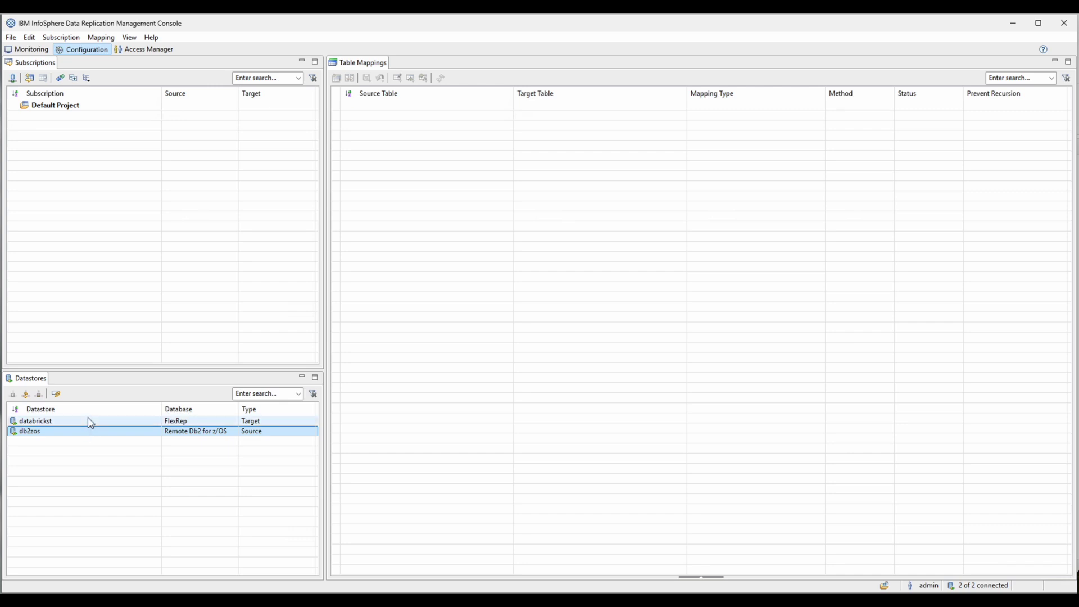
# View the properties of the databrickst target datastore
pyautogui.rightClick(90, 422)
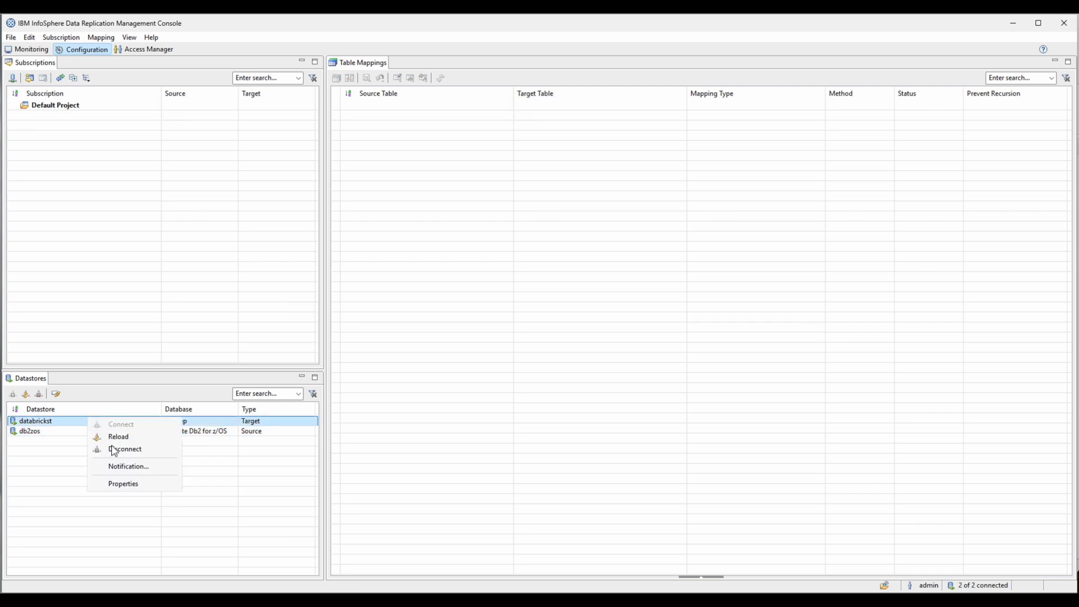
pyautogui.click(130, 483)
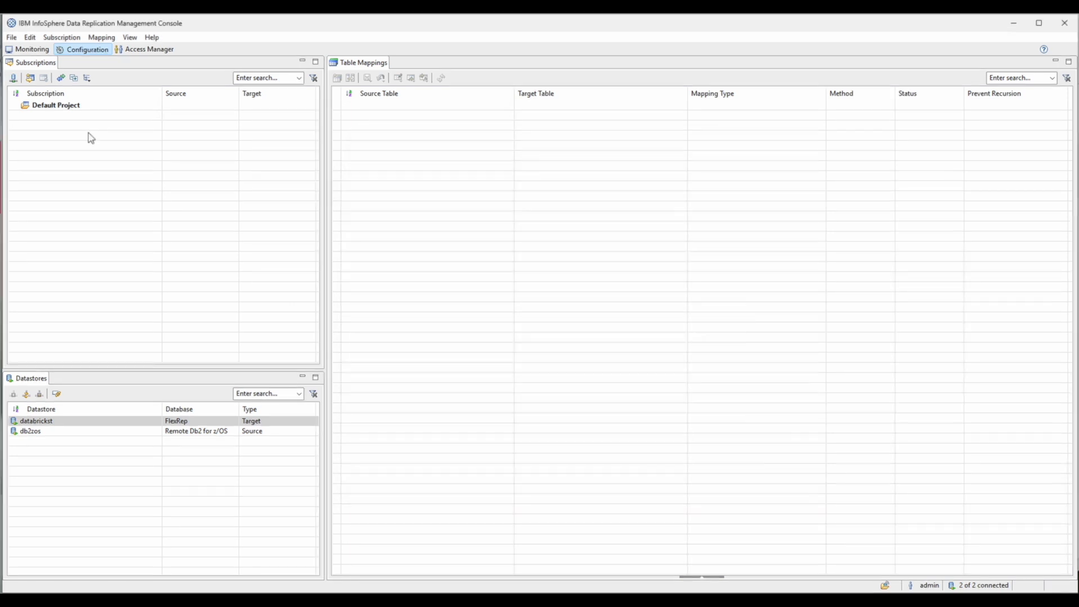
# Create a subscription named DEMO1 in Default Project with source db2zos and target databrickst
pyautogui.rightClick(88, 133)
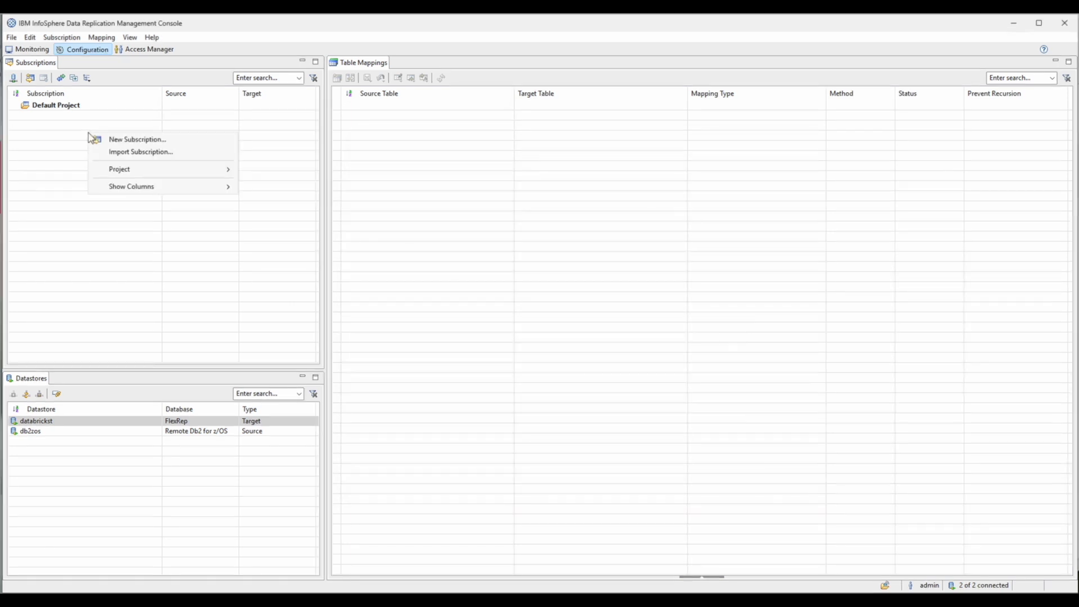
pyautogui.click(118, 140)
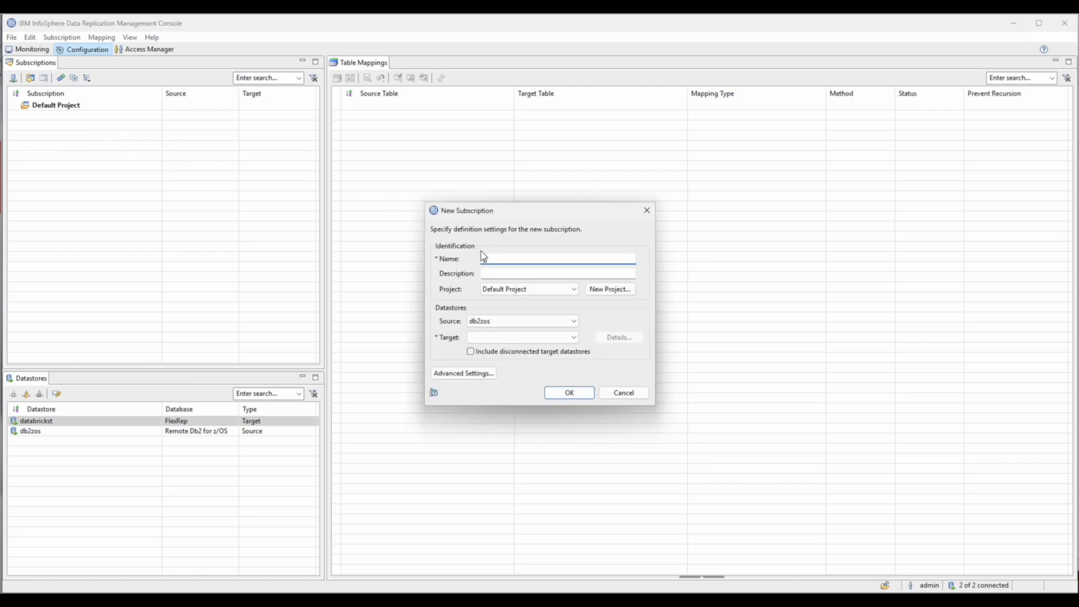
pyautogui.write('DEMO1')
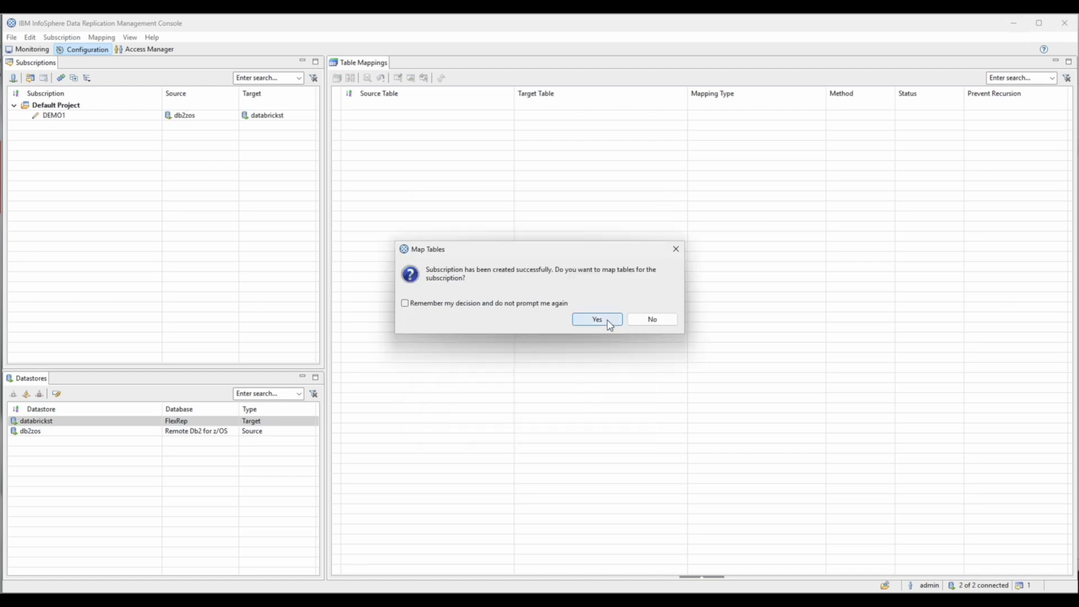
# Start a Standard one-to-one table mapping for the new subscription, using source table DEMO1.transaction with all its columns replicated
pyautogui.click(597, 319)
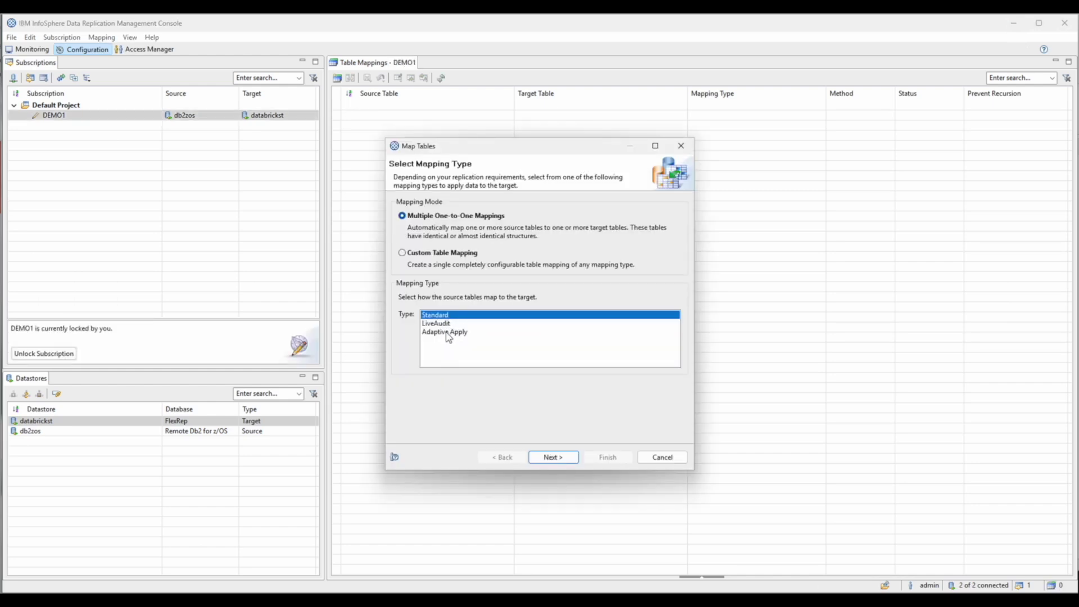
pyautogui.click(568, 457)
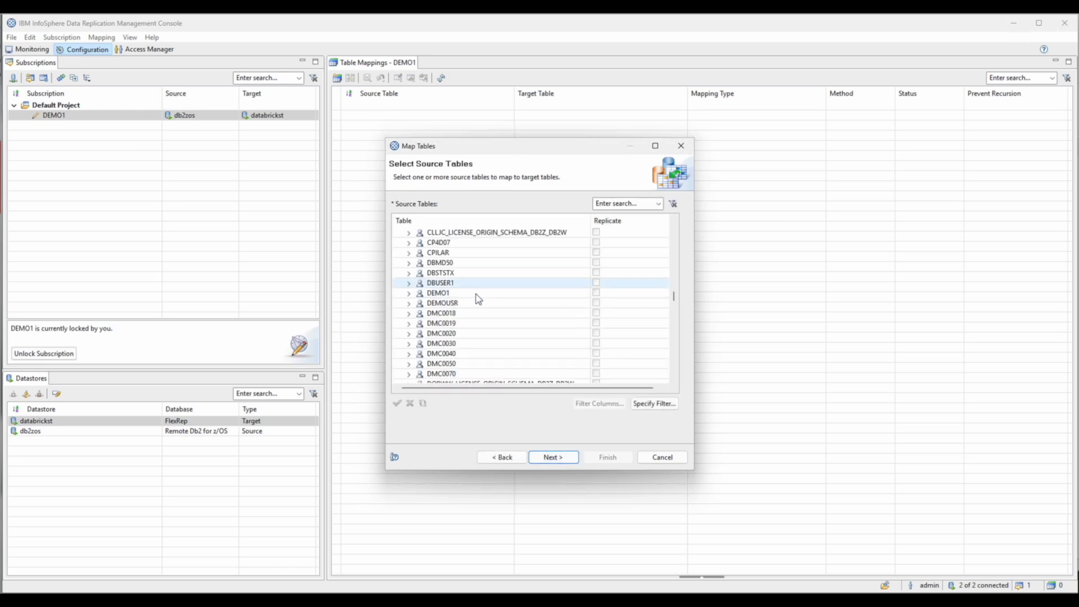
pyautogui.click(409, 293)
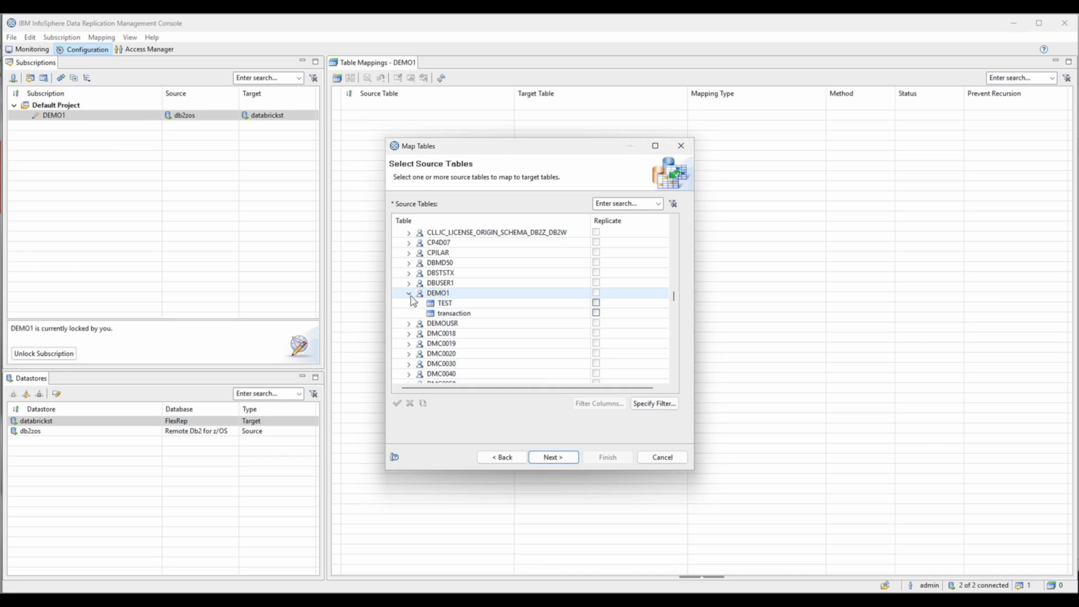
pyautogui.click(596, 313)
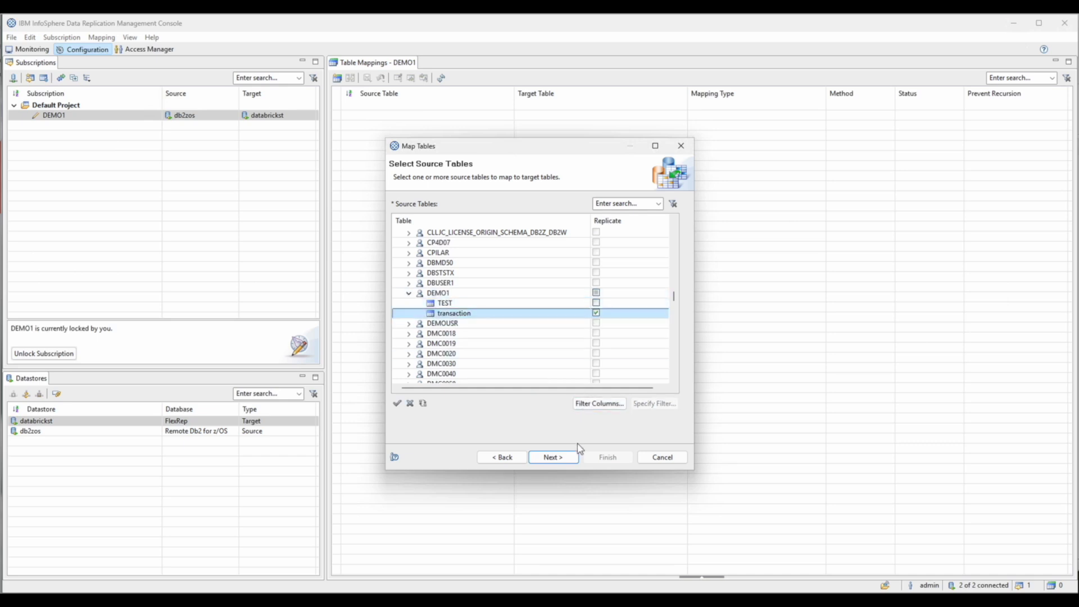
pyautogui.click(599, 403)
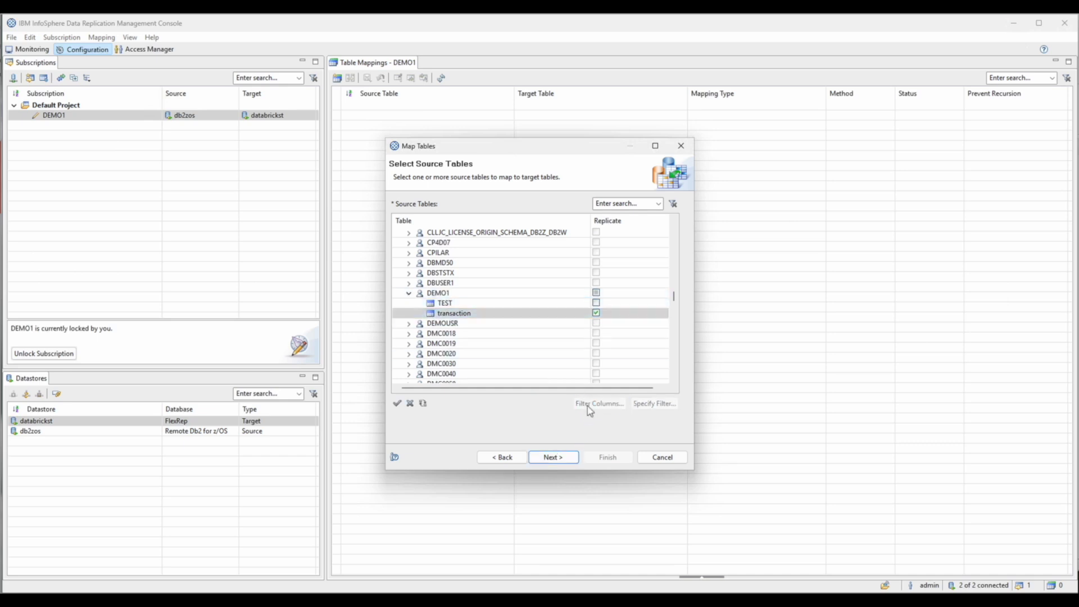
pyautogui.click(583, 406)
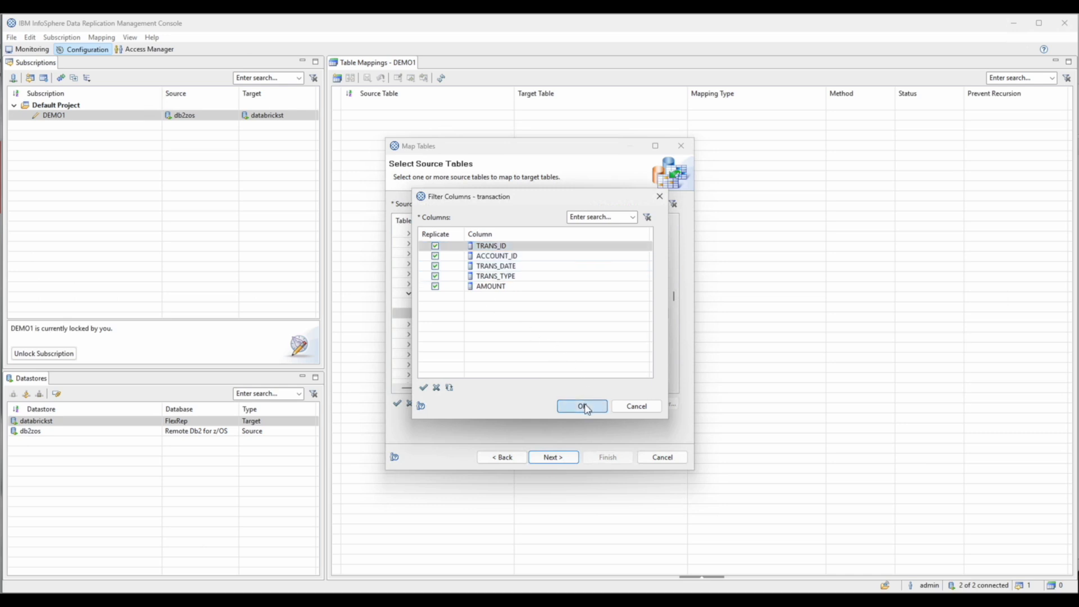
pyautogui.click(555, 457)
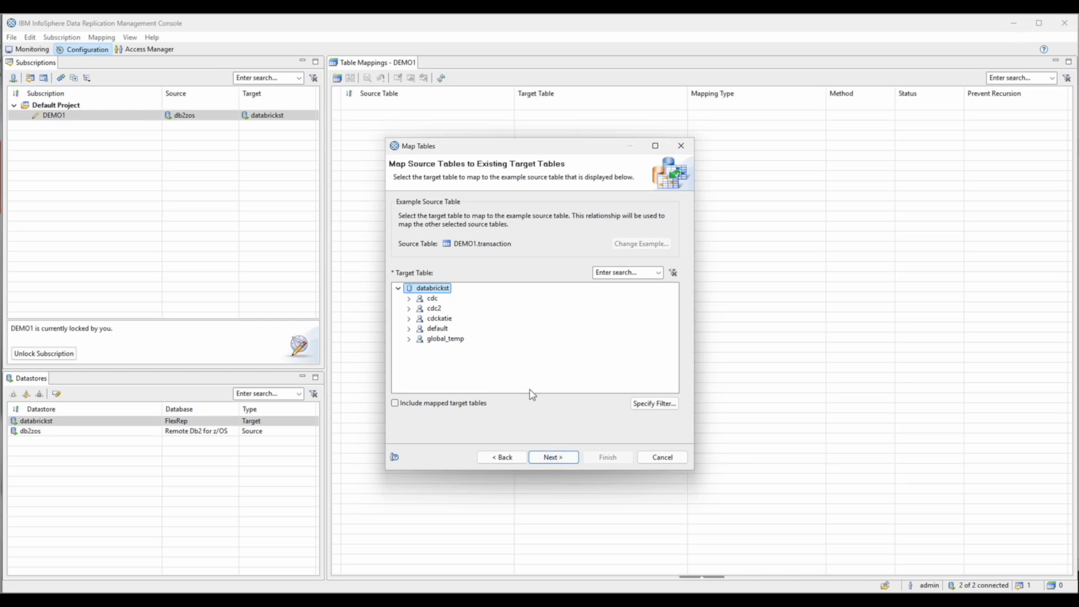
# Map the source table to the existing target table cdckatie.transactiontgt with the Mirror (Change Data Capture) method and finish the mapping
pyautogui.click(410, 318)
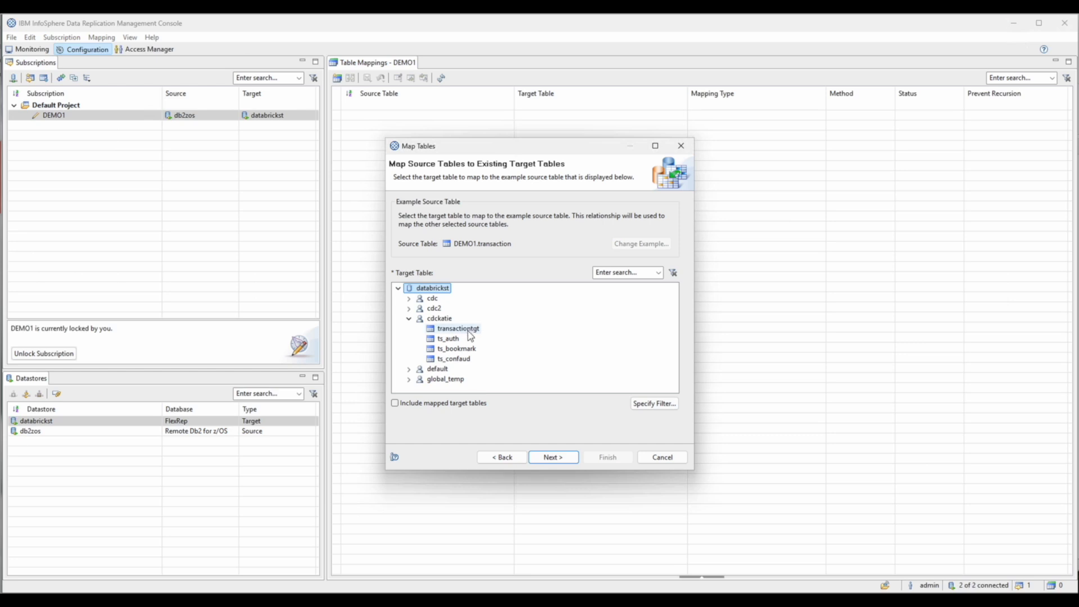
pyautogui.click(468, 330)
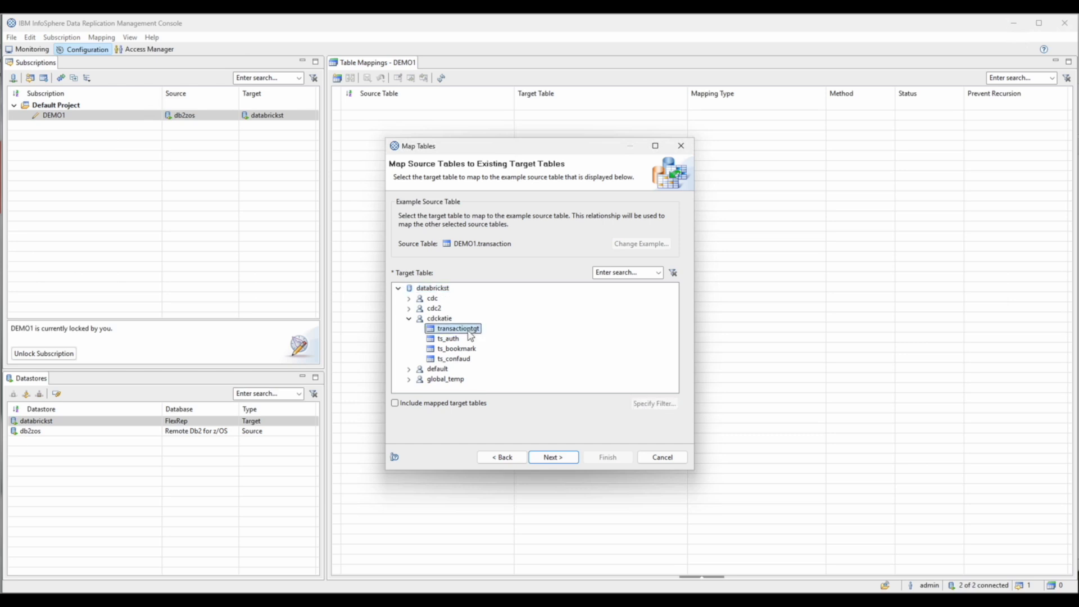
pyautogui.click(557, 461)
pyautogui.click(560, 462)
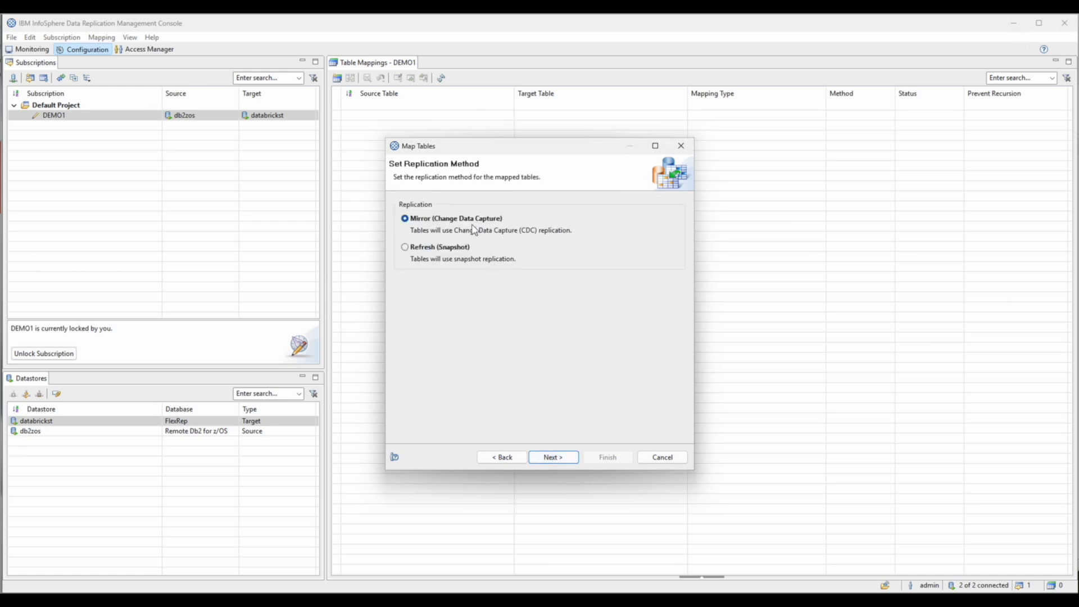
pyautogui.click(554, 456)
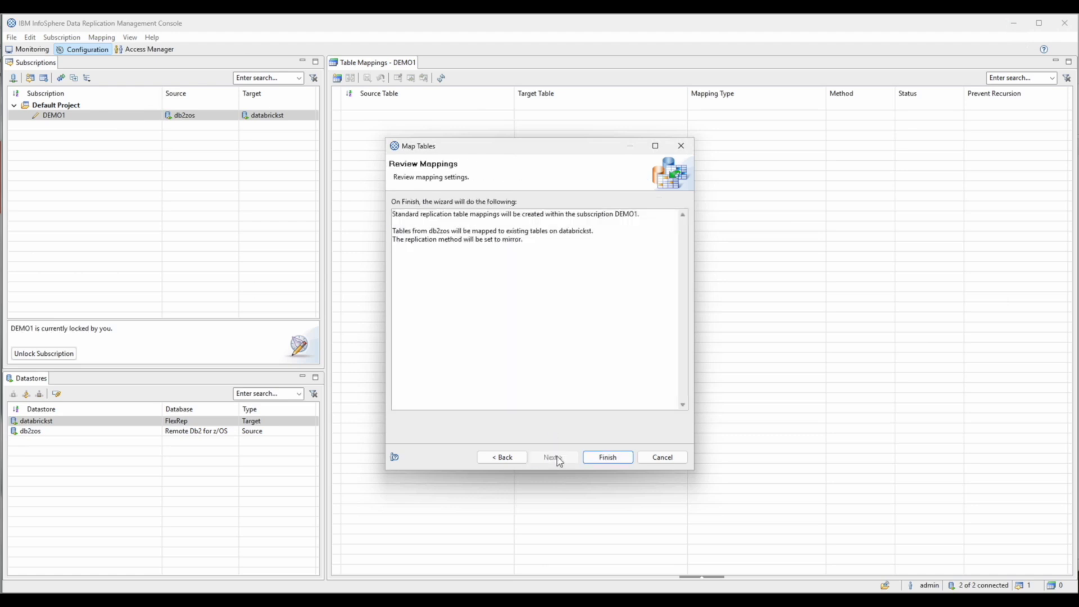
pyautogui.click(606, 458)
# Open the details of the DEMO1.transaction mapping and show the column data types
pyautogui.rightClick(538, 106)
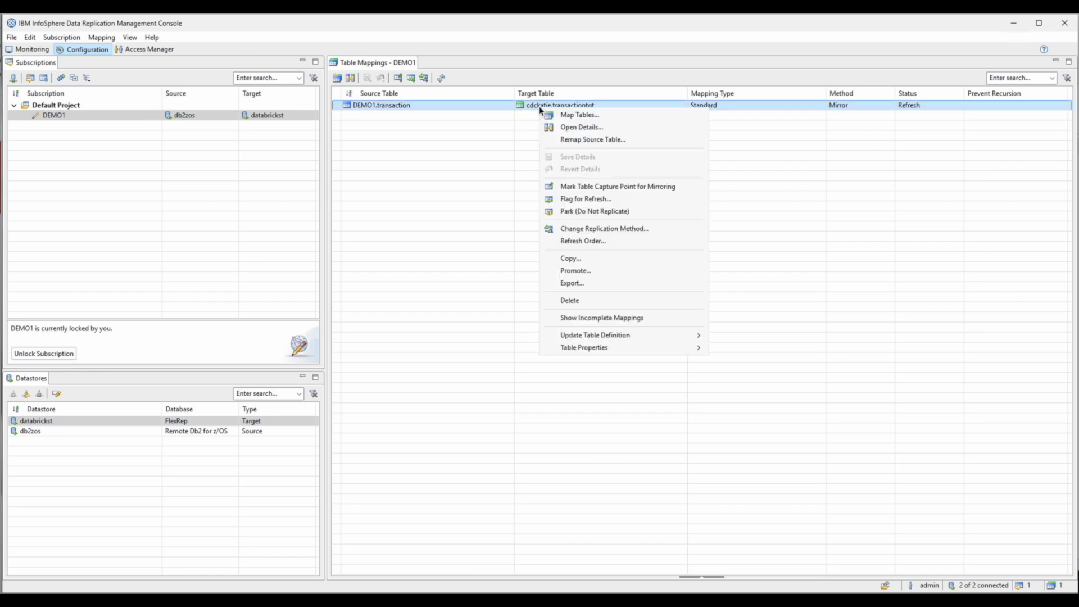
pyautogui.click(580, 127)
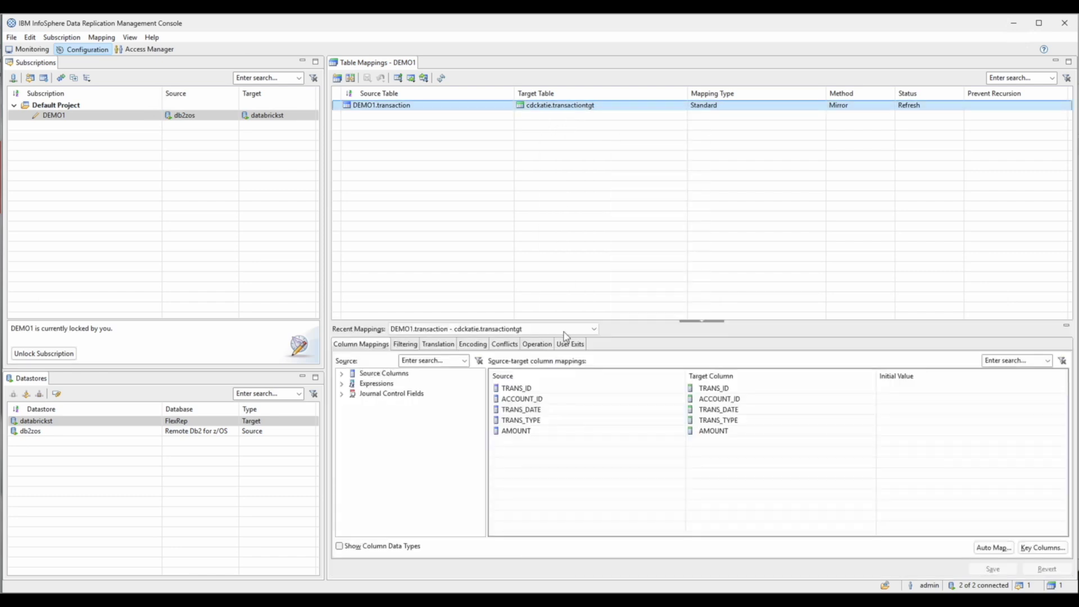
pyautogui.click(410, 546)
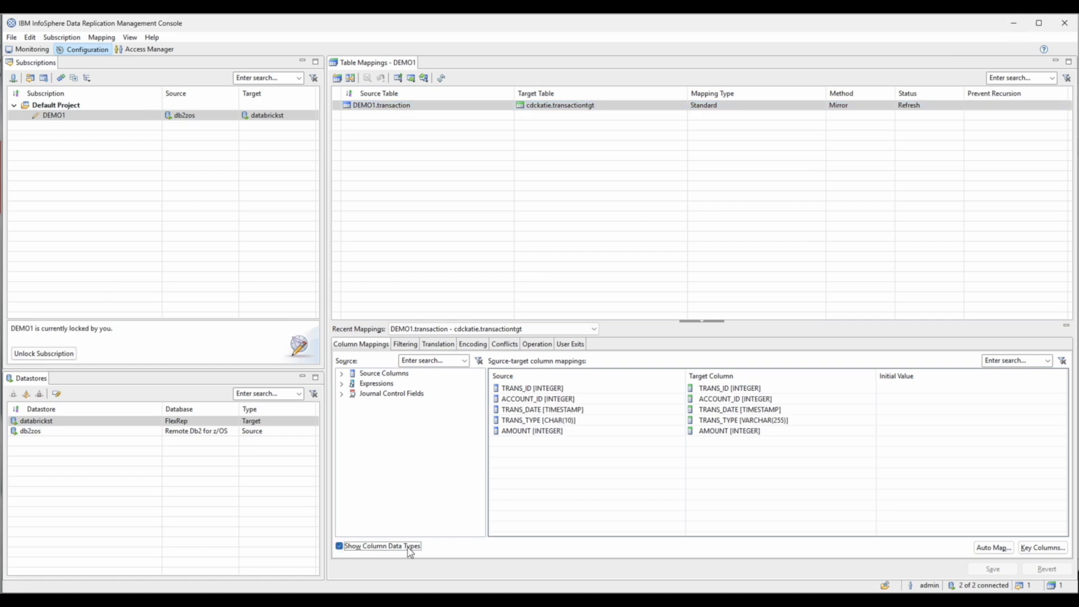
# Specify TRANS_ID as the key column for the target table and save the mapping
pyautogui.click(1037, 549)
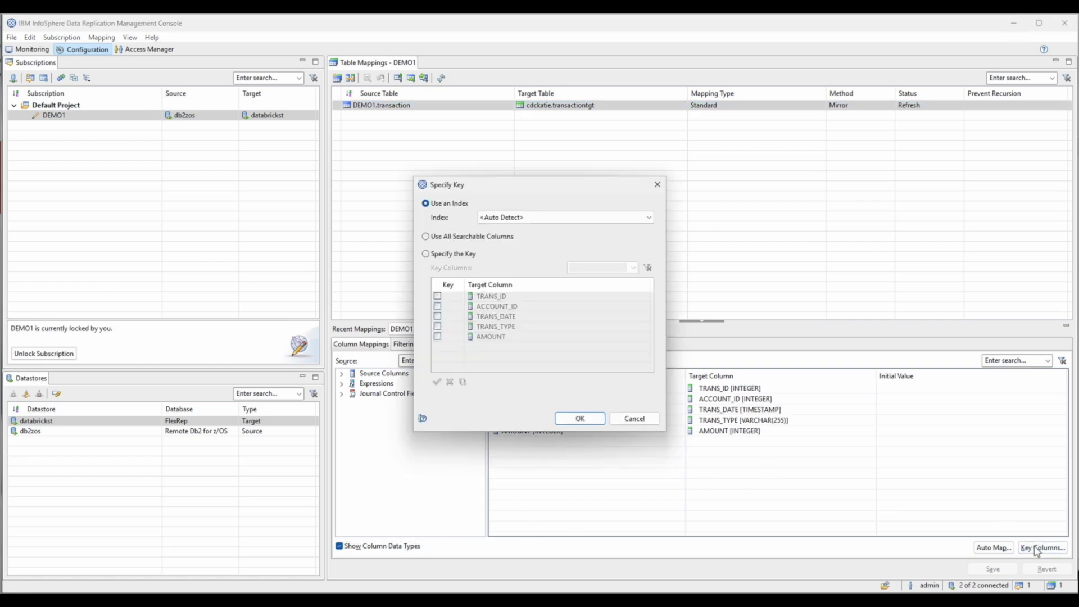
pyautogui.click(443, 254)
pyautogui.click(437, 296)
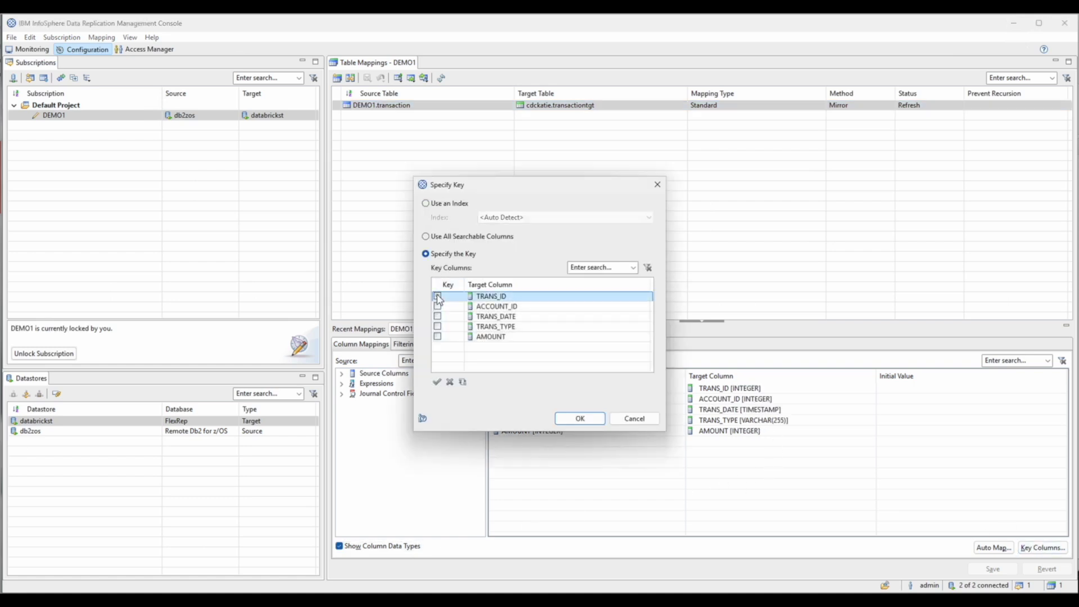
pyautogui.click(581, 419)
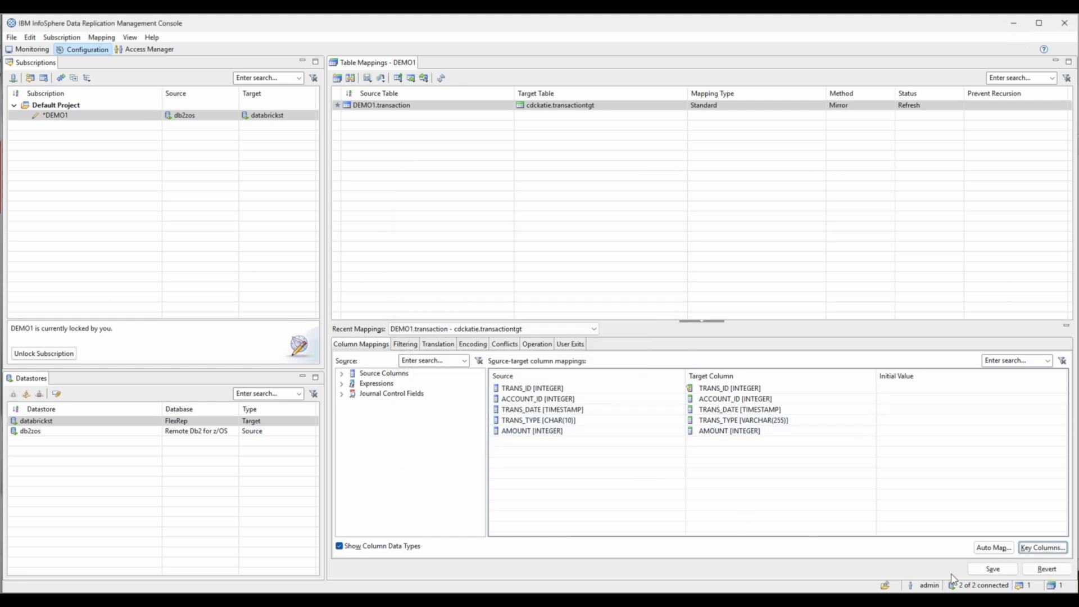
pyautogui.click(988, 570)
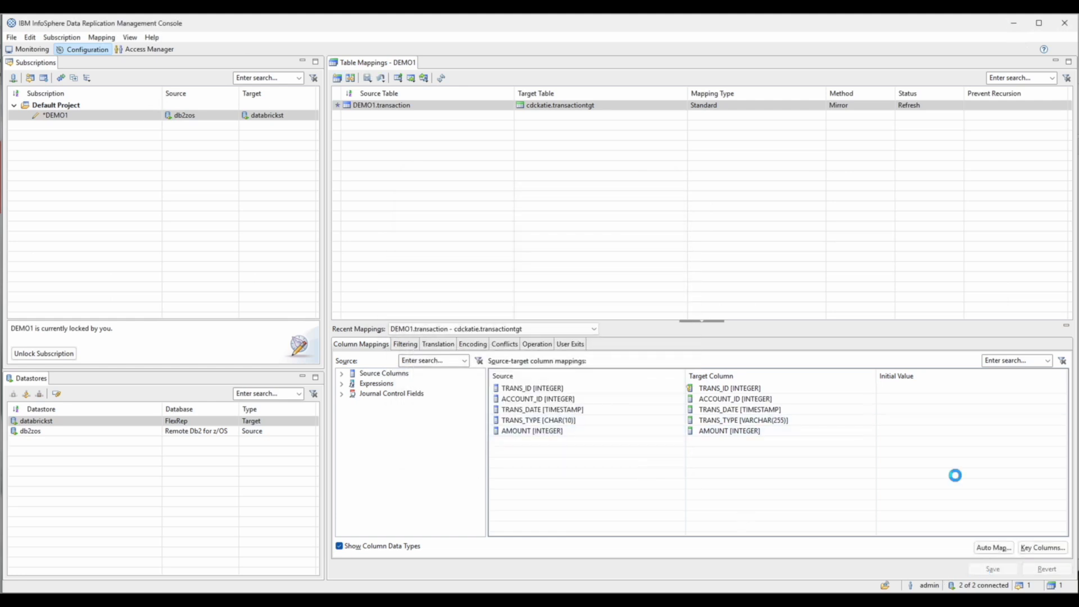
# Start a refresh of the DEMO1 subscription for the flagged table mapping and open the monitoring view
pyautogui.rightClick(108, 118)
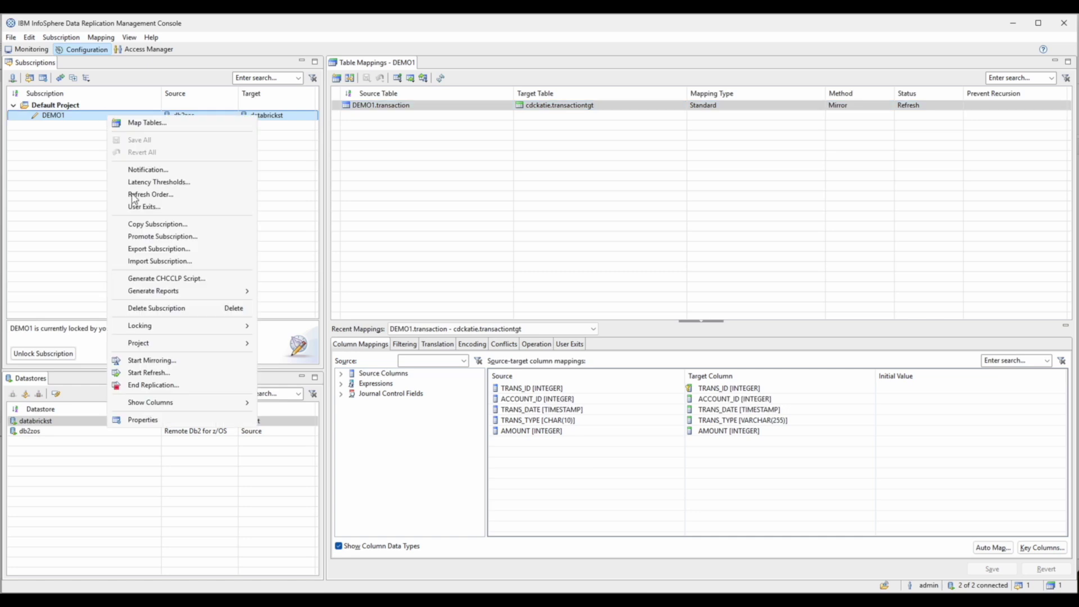
pyautogui.click(145, 373)
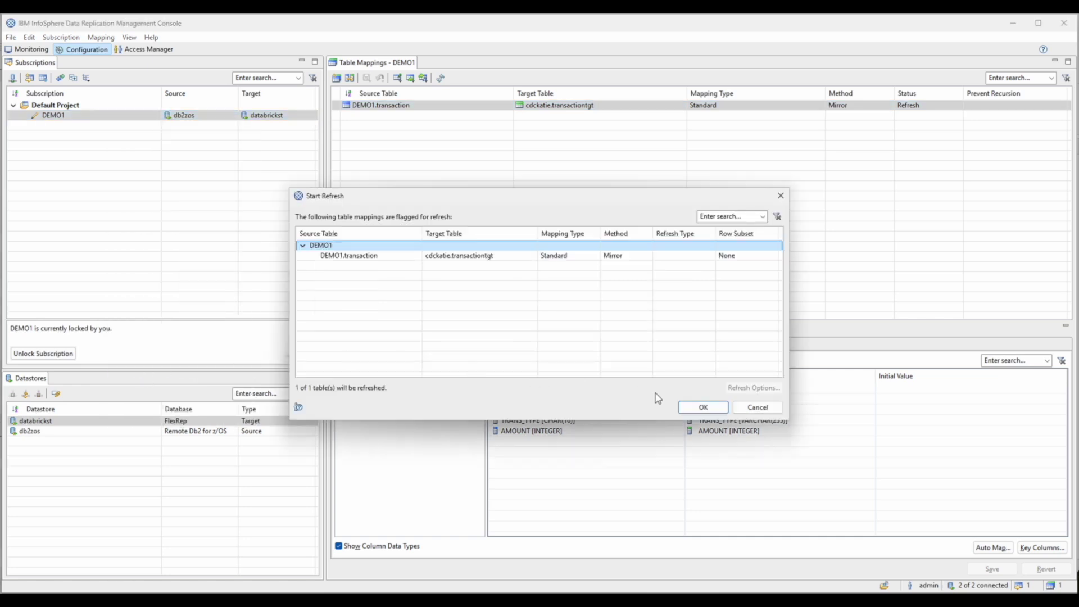
pyautogui.click(698, 413)
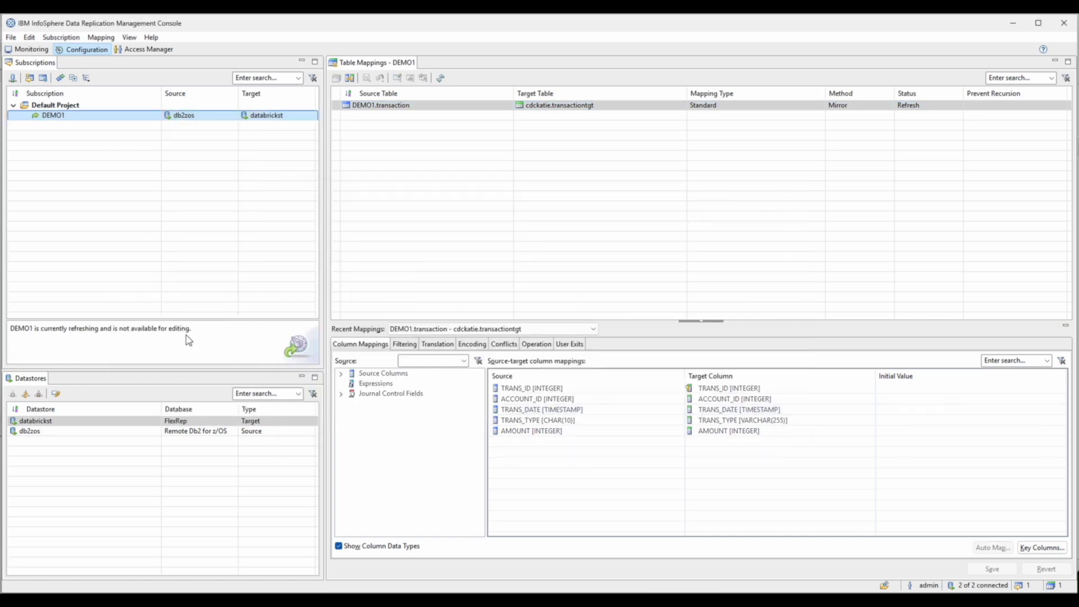
pyautogui.click(30, 50)
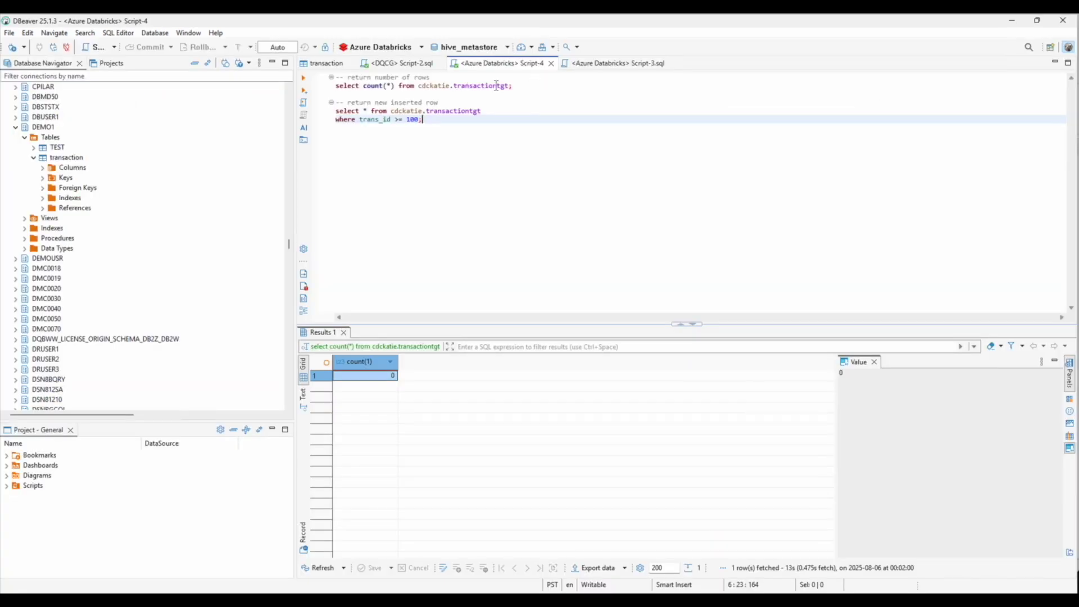
# In DBeaver, run the row count query on cdckatie.transactiontgt in the Azure Databricks Script-4
pyautogui.moveTo(533, 84); pyautogui.dragTo(308, 86)
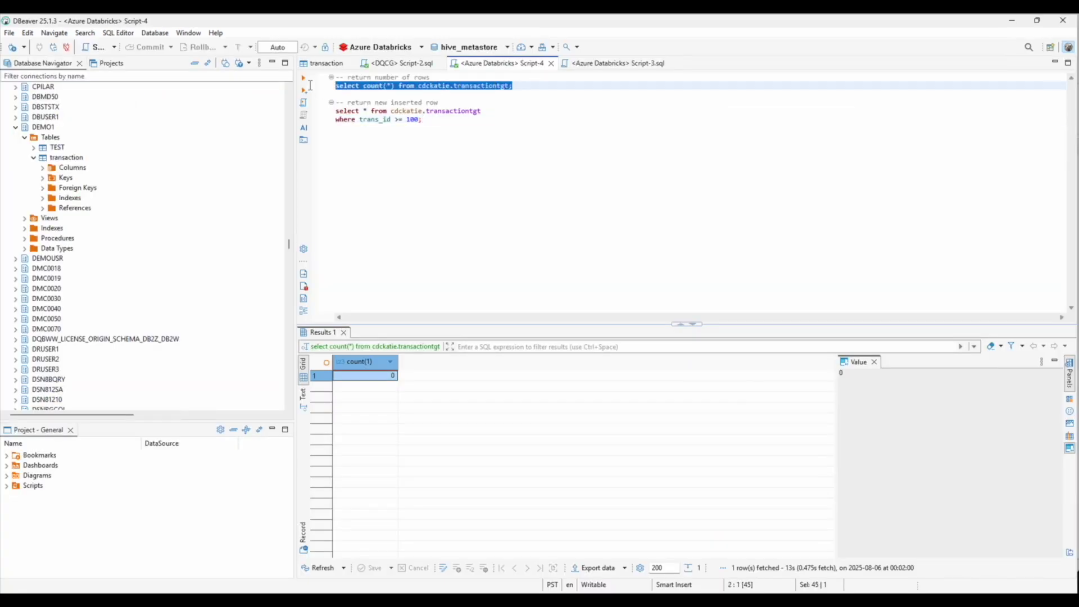
pyautogui.click(304, 78)
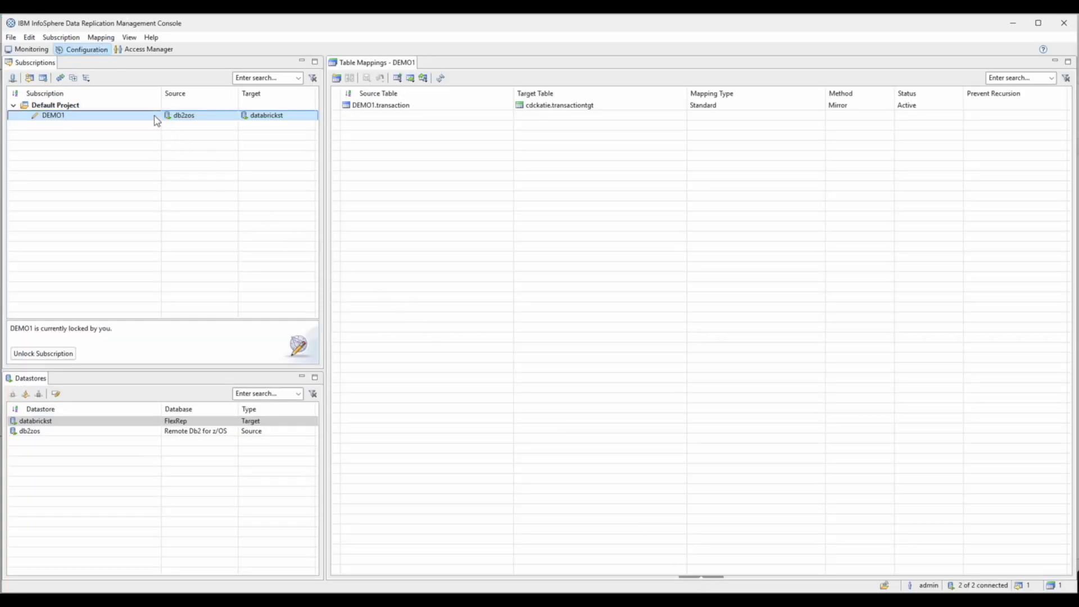
# Return to the Data Replication Management Console and start continuous mirroring for the DEMO1 subscription
pyautogui.rightClick(155, 116)
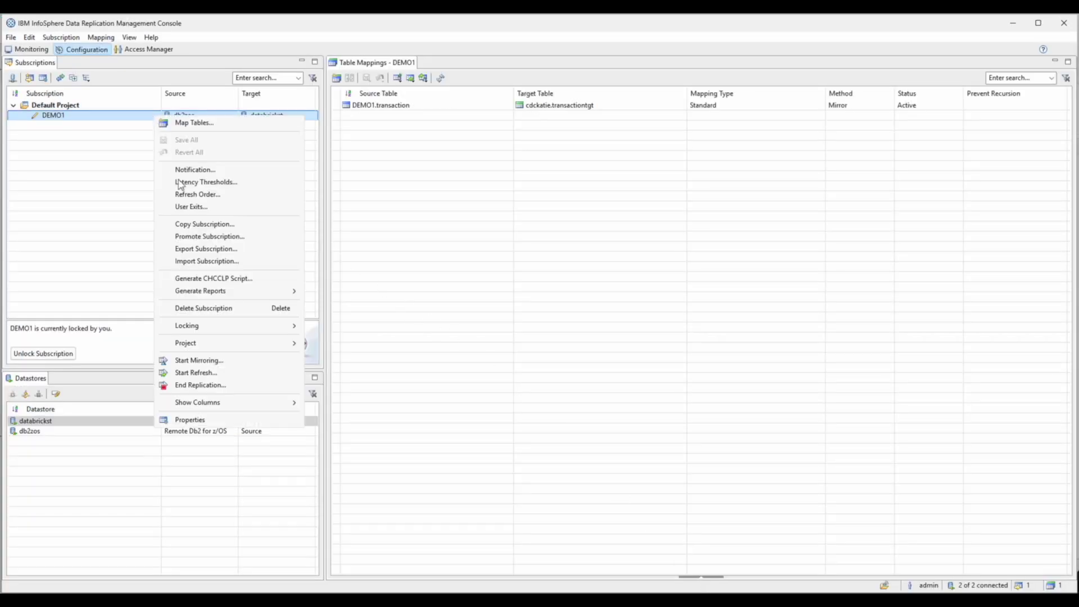
pyautogui.click(205, 363)
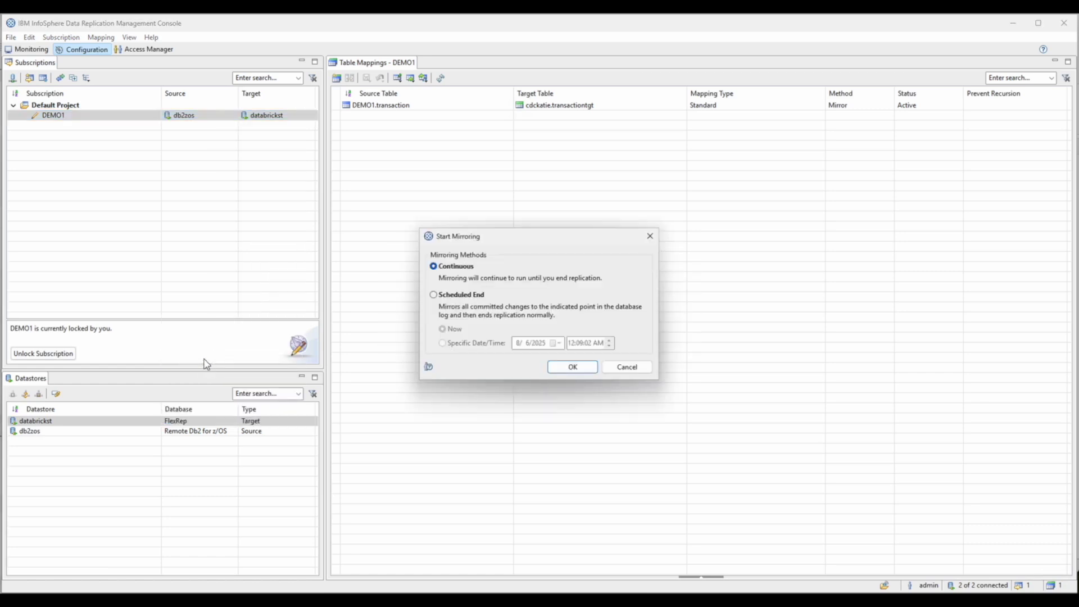
pyautogui.click(564, 369)
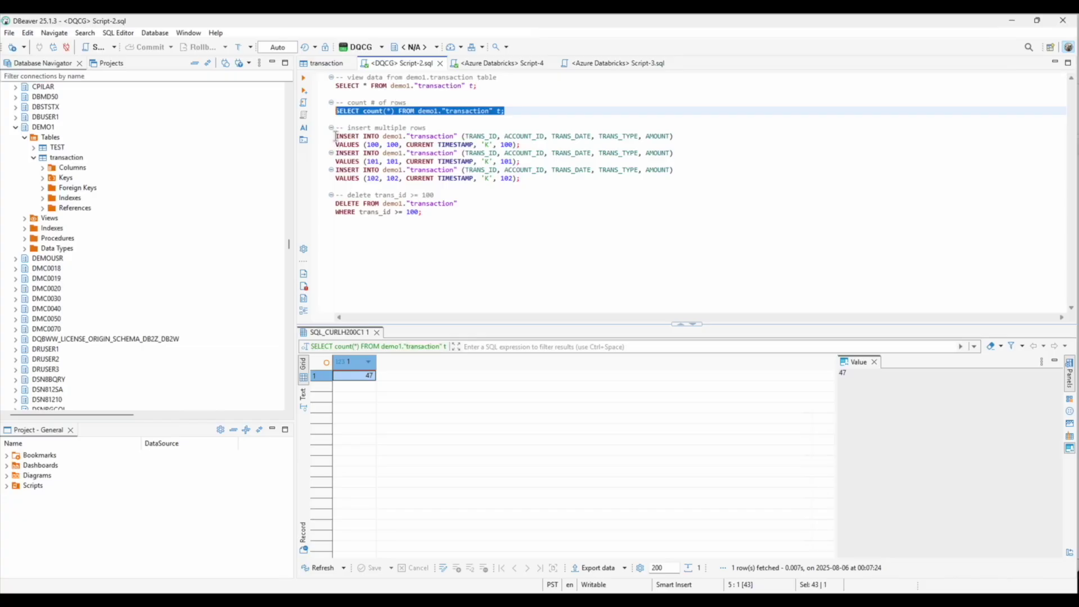
# Run the three INSERT statements in the DQCG Script-2 to add transactions 100, 101 and 102 to demo1.transaction
pyautogui.moveTo(335, 136); pyautogui.dragTo(522, 144)
pyautogui.click(304, 78)
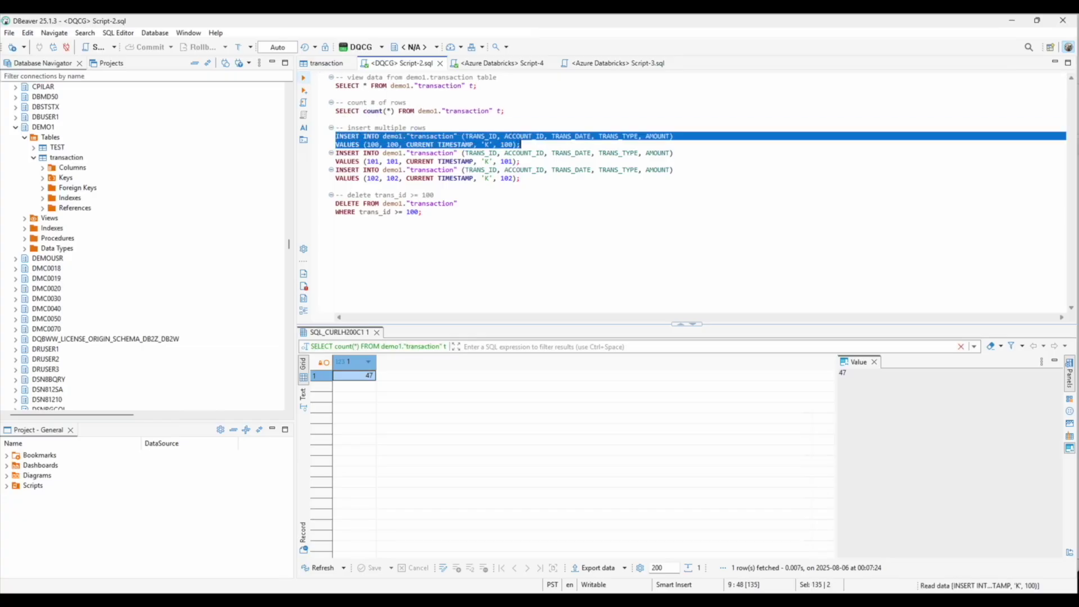
pyautogui.moveTo(520, 162); pyautogui.dragTo(336, 152)
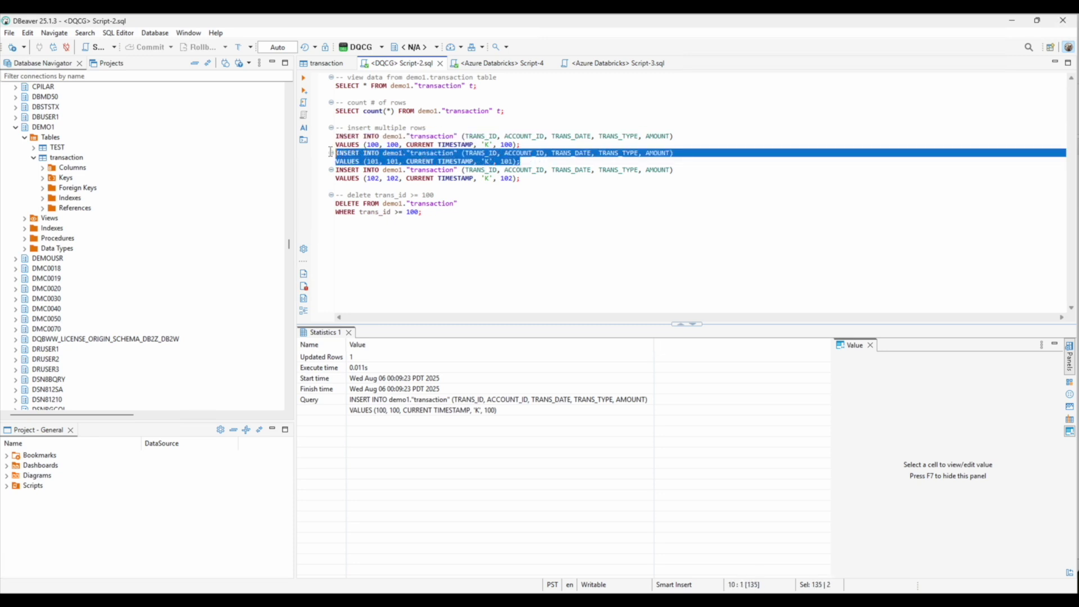
pyautogui.click(303, 78)
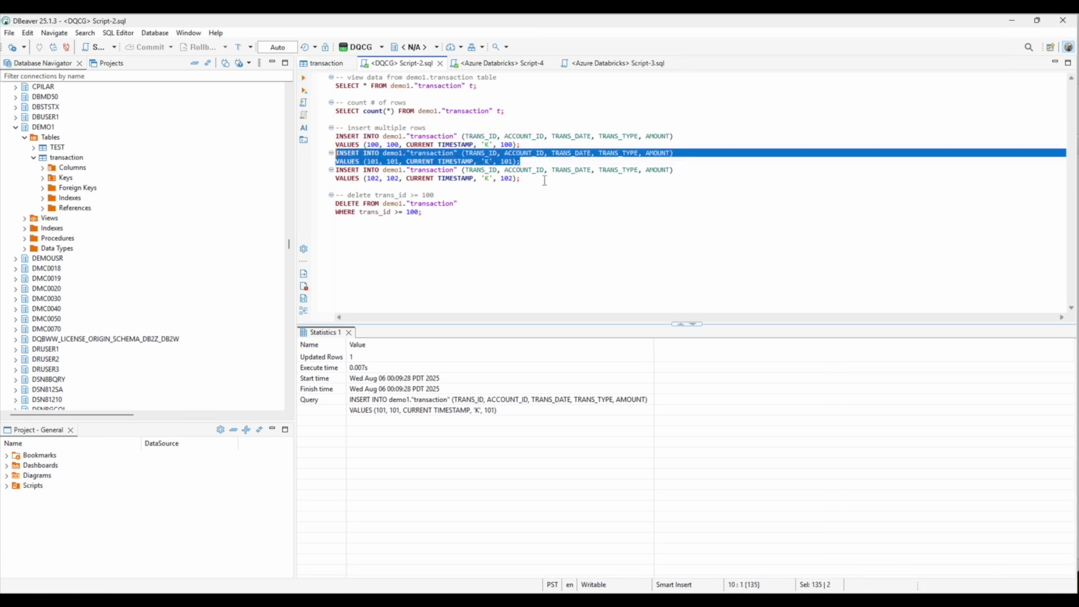
pyautogui.moveTo(520, 178); pyautogui.dragTo(335, 169)
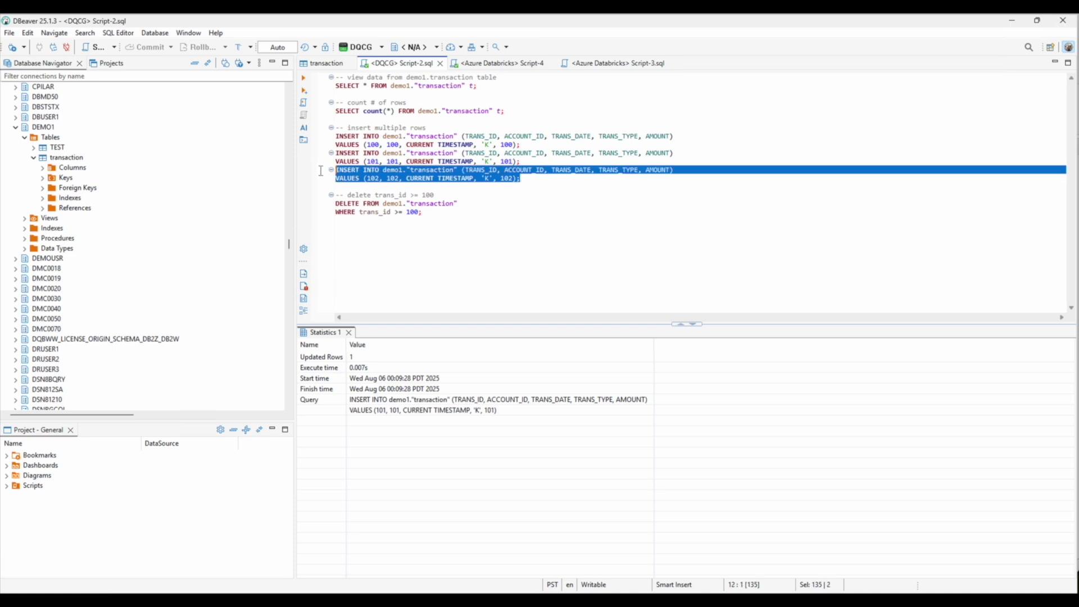
pyautogui.click(303, 79)
# Run the row count queries on the source table demo1.transaction and on cdckatie.transactiontgt in the Azure Databricks Script-4
pyautogui.moveTo(508, 111); pyautogui.dragTo(299, 113)
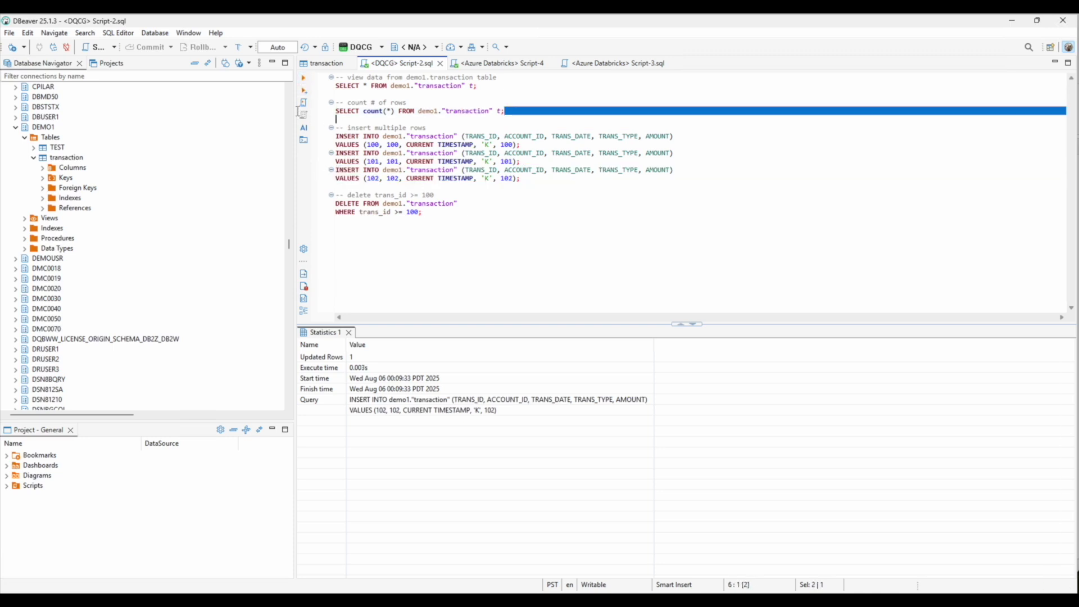
pyautogui.click(305, 80)
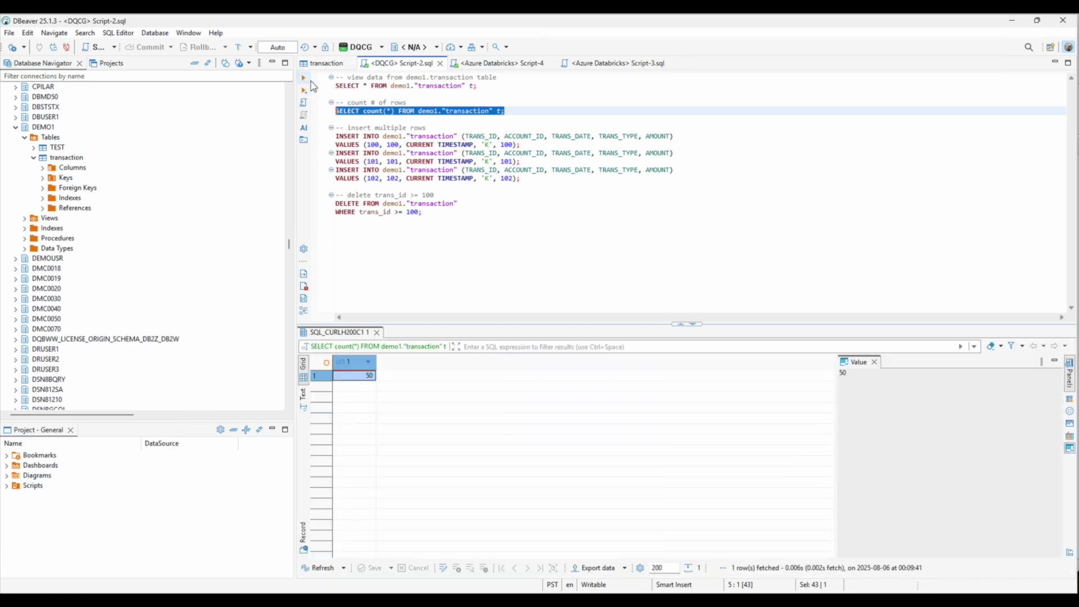
pyautogui.click(497, 63)
pyautogui.click(304, 79)
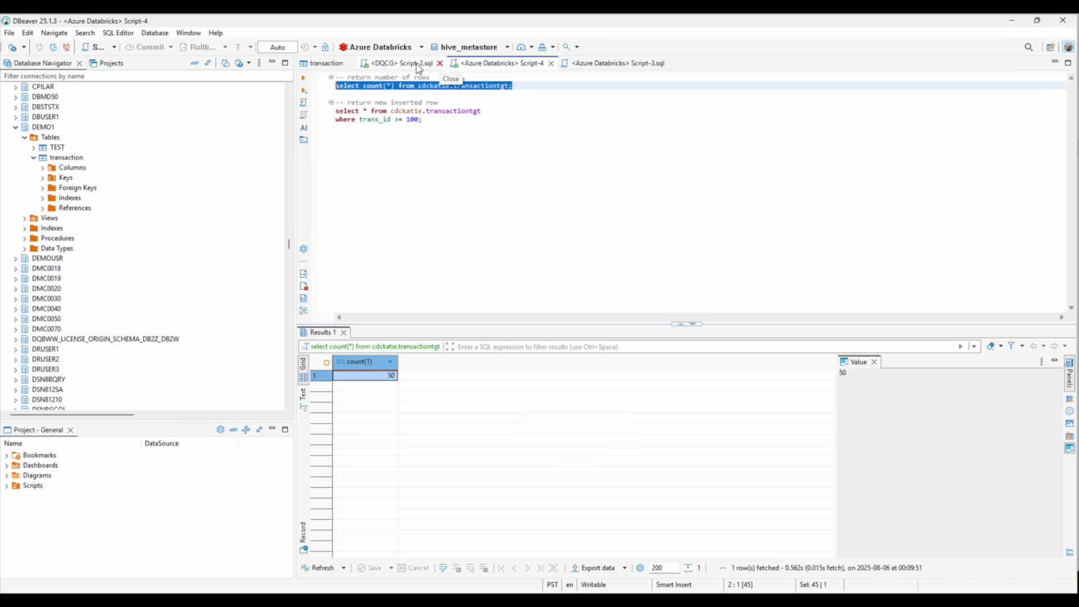
# In the DQCG Script-2, delete the demo1.transaction rows with trans_id >= 100 and rerun the source row count
pyautogui.click(418, 64)
pyautogui.moveTo(423, 212); pyautogui.dragTo(324, 206)
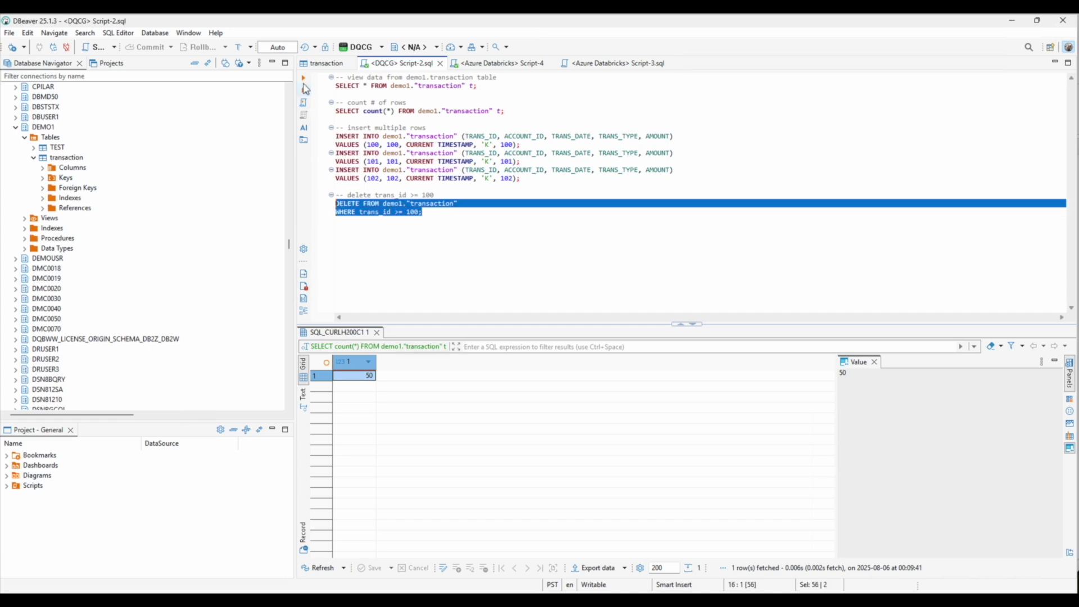
pyautogui.click(303, 77)
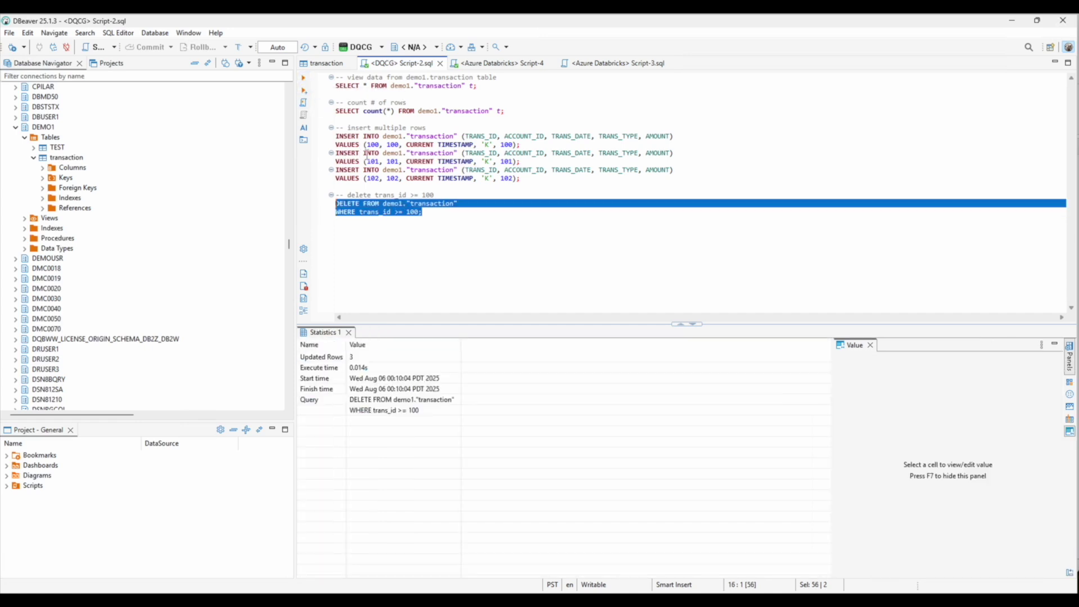
pyautogui.moveTo(512, 111); pyautogui.dragTo(337, 112)
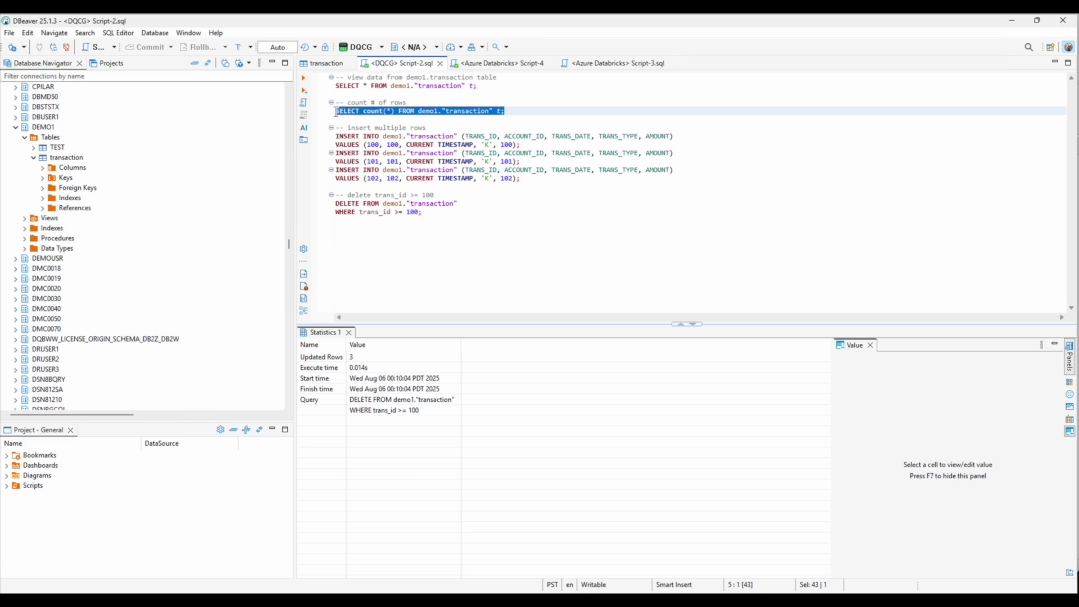
pyautogui.click(303, 78)
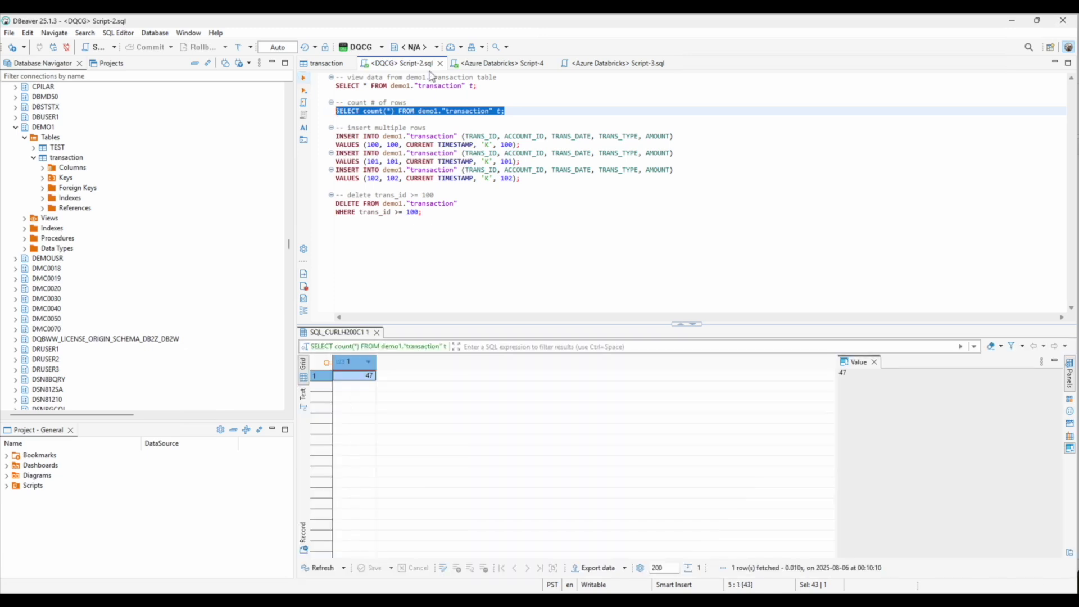
# In the Azure Databricks Script-4, query cdckatie.transactiontgt for rows with trans_id >= 100 and rerun the target row count
pyautogui.click(524, 63)
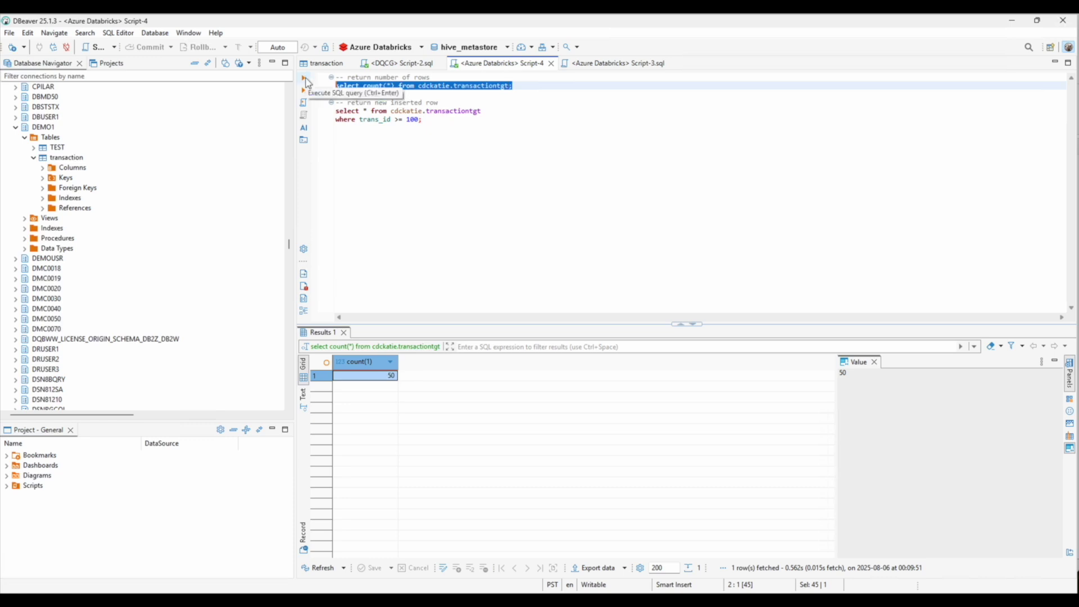
pyautogui.hotkey('alt', 'Down')
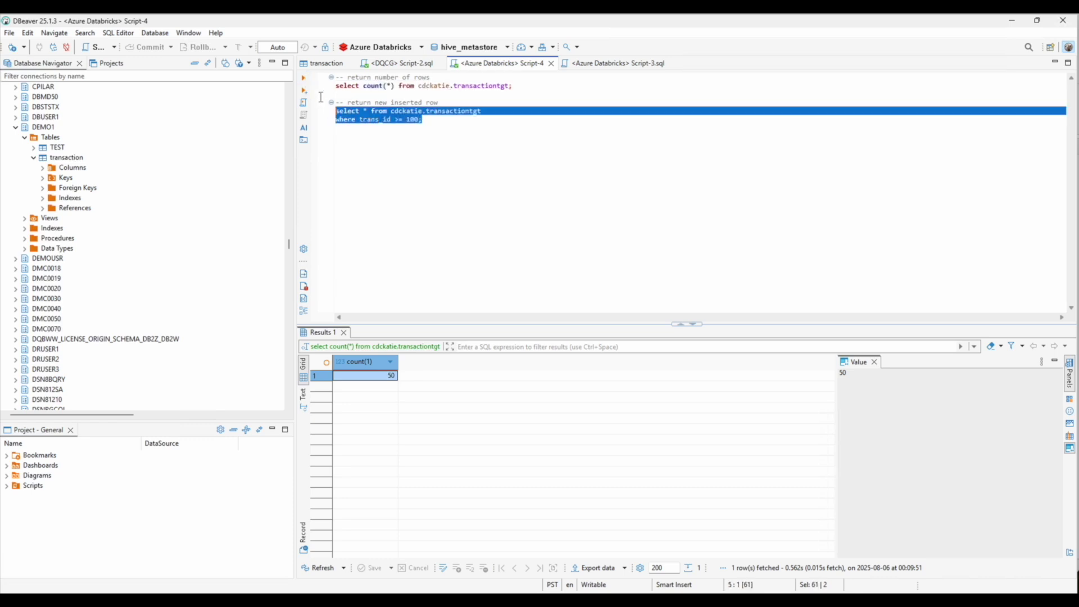
pyautogui.click(305, 79)
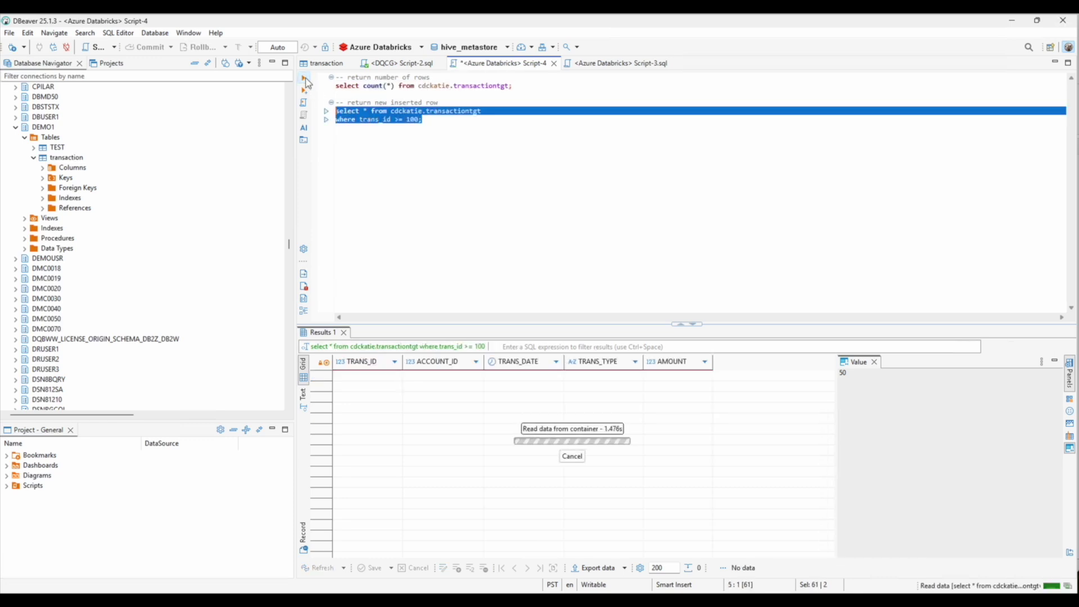
pyautogui.hotkey('alt', 'Up')
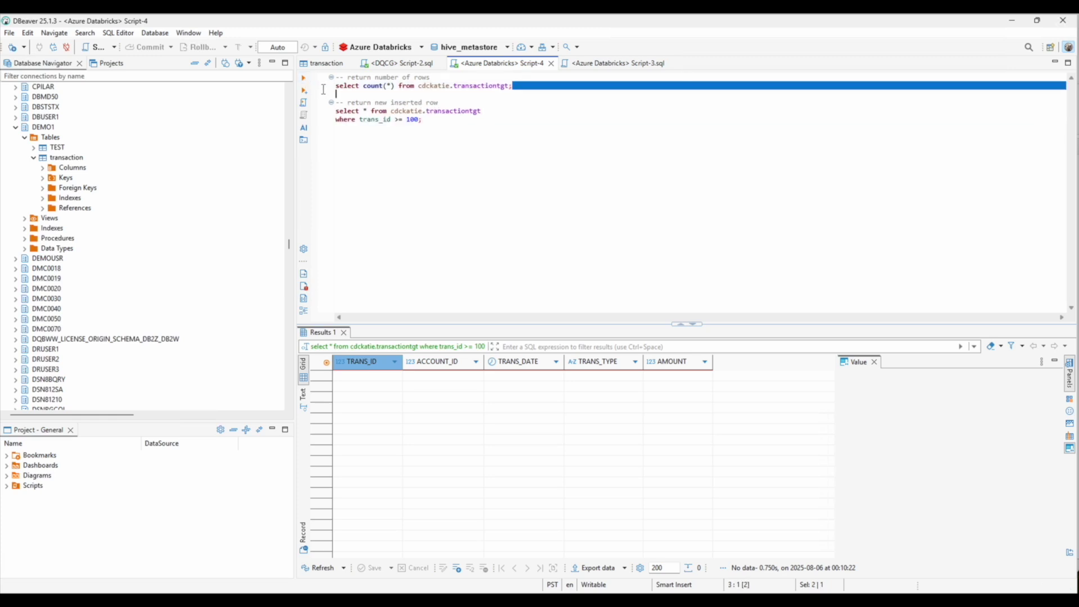
pyautogui.click(304, 79)
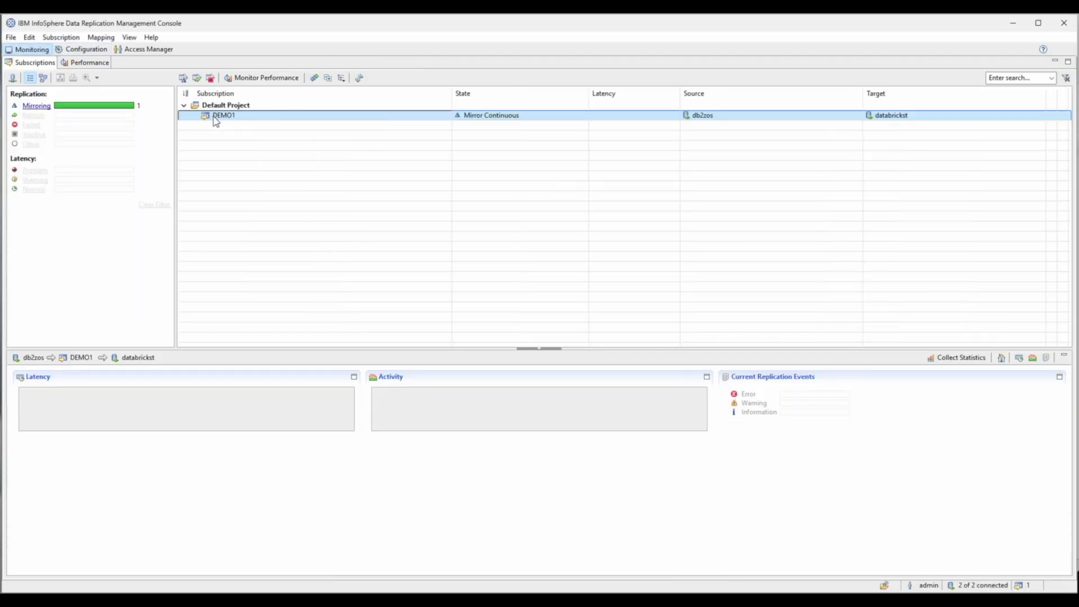
# In the Data Replication Management Console, end replication of the DEMO1 subscription using the Normal method
pyautogui.rightClick(215, 122)
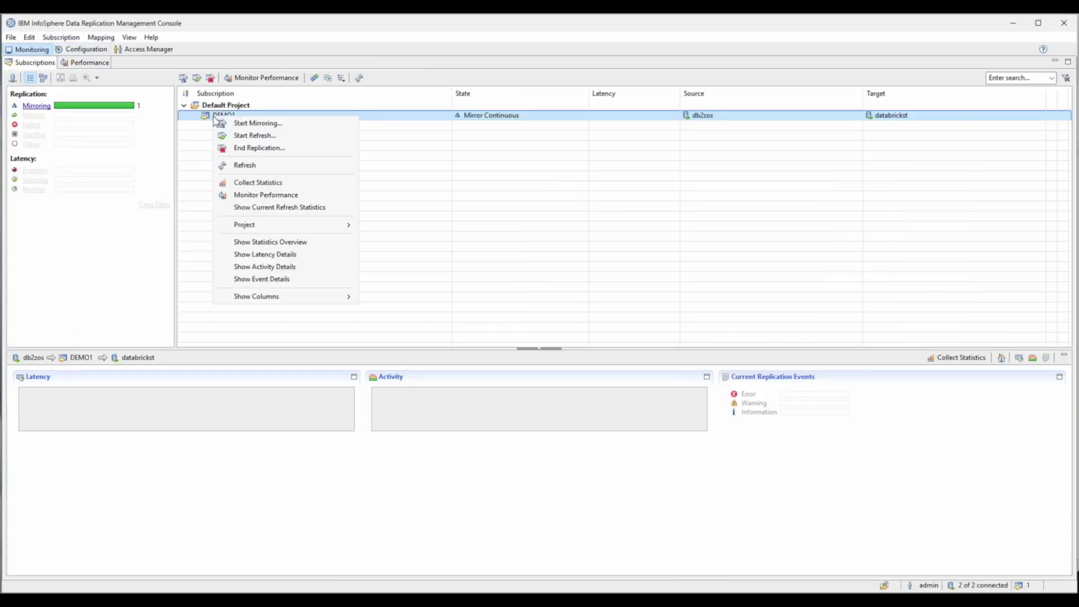
pyautogui.click(232, 148)
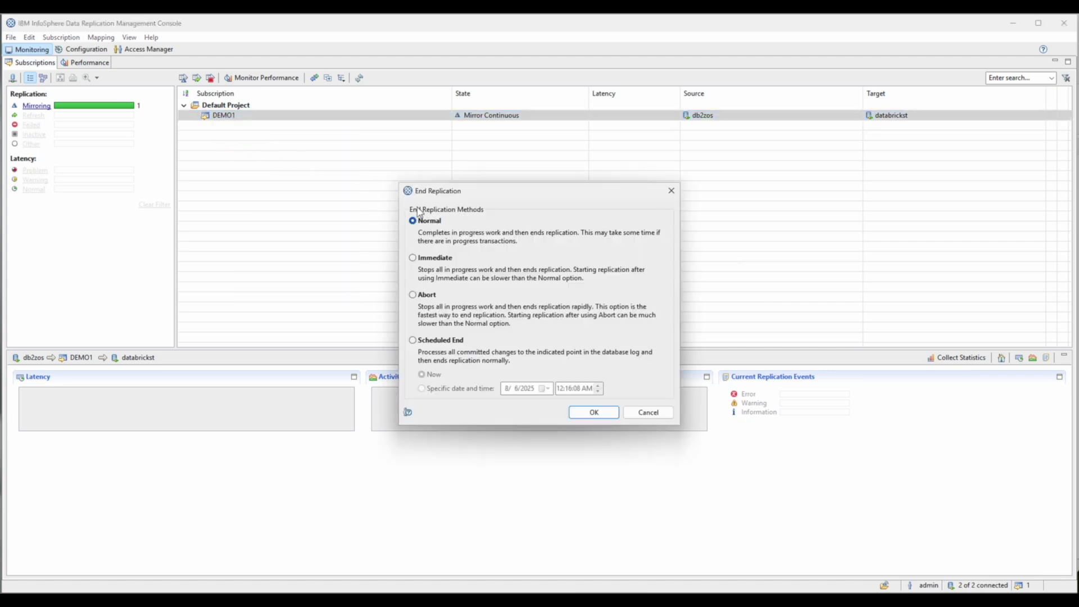
pyautogui.click(594, 412)
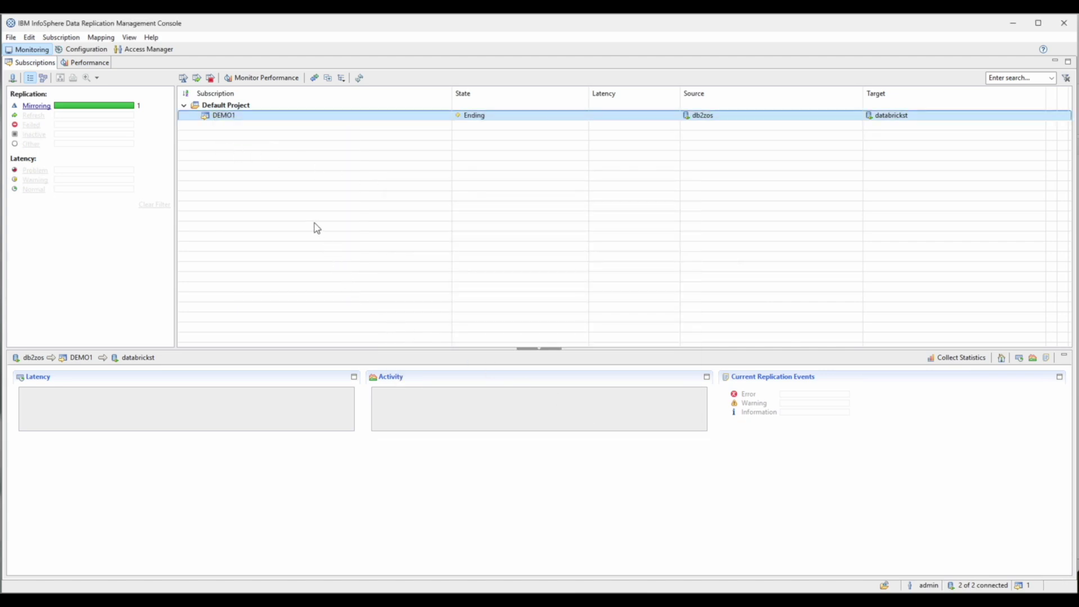